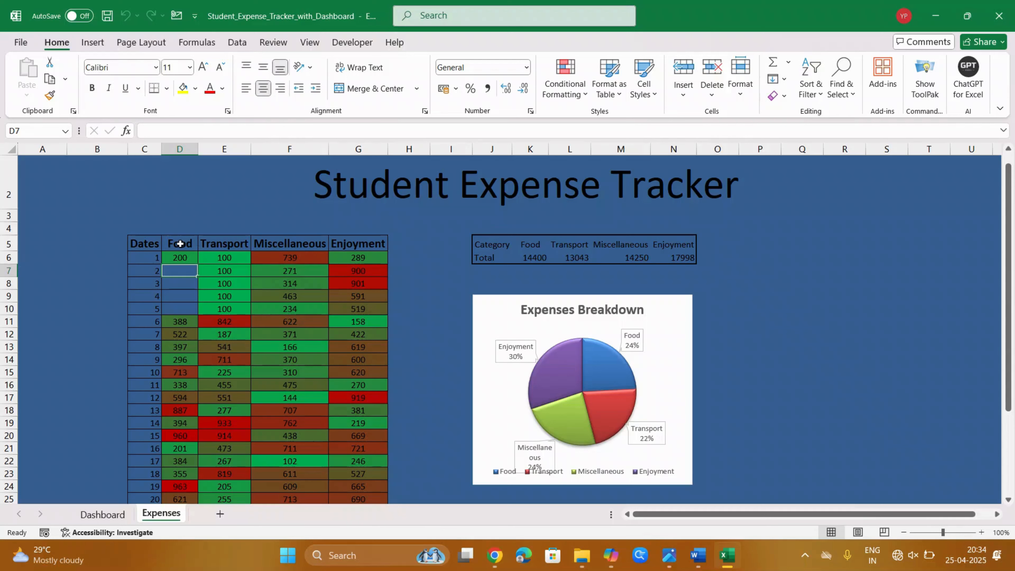
- Examine the first days' entries in the Food, Transport, Miscellaneous and Enjoyment columns of the Expenses sheet
left_click(275, 259)
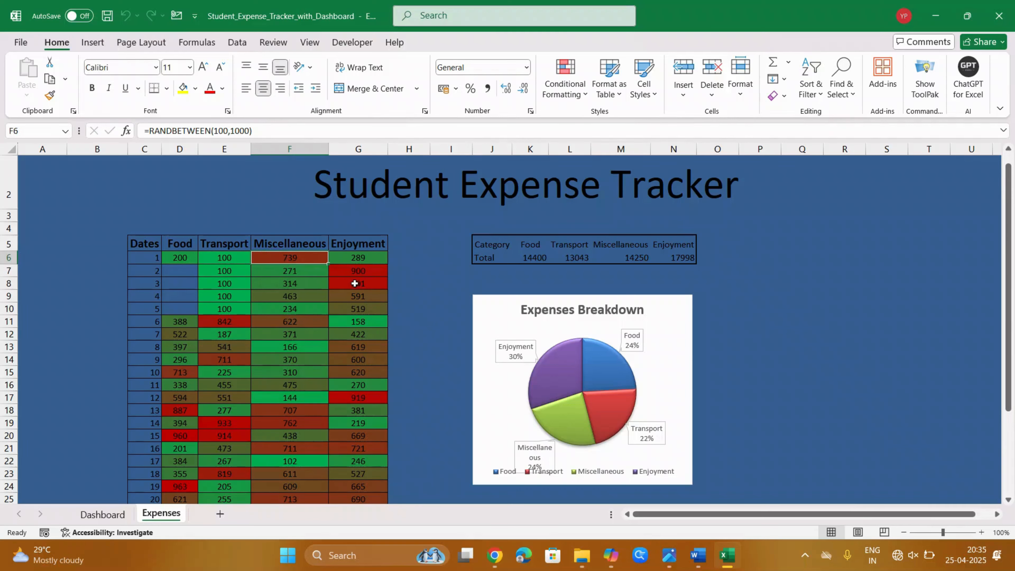
left_click(353, 275)
left_click(346, 296)
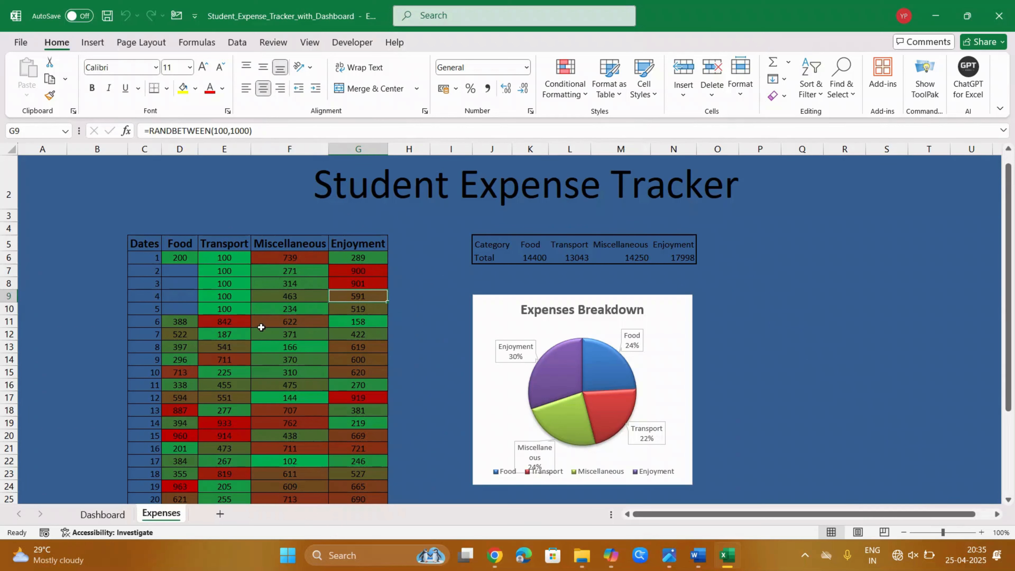
mouse_move(1009, 209)
left_mouse_down()
mouse_move(1008, 329)
mouse_move(1010, 190)
left_mouse_up()
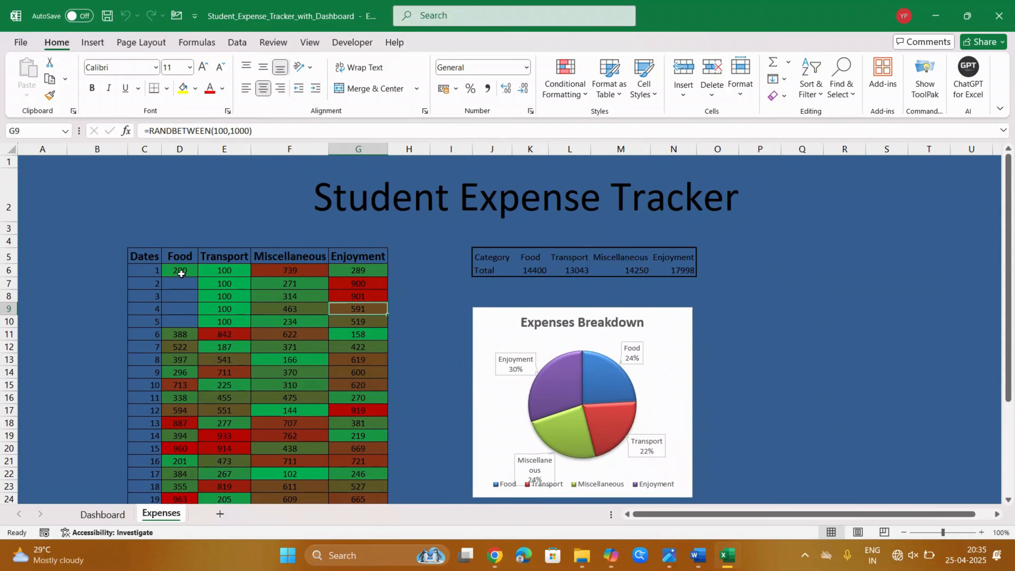
left_click_drag(181, 274, 237, 321)
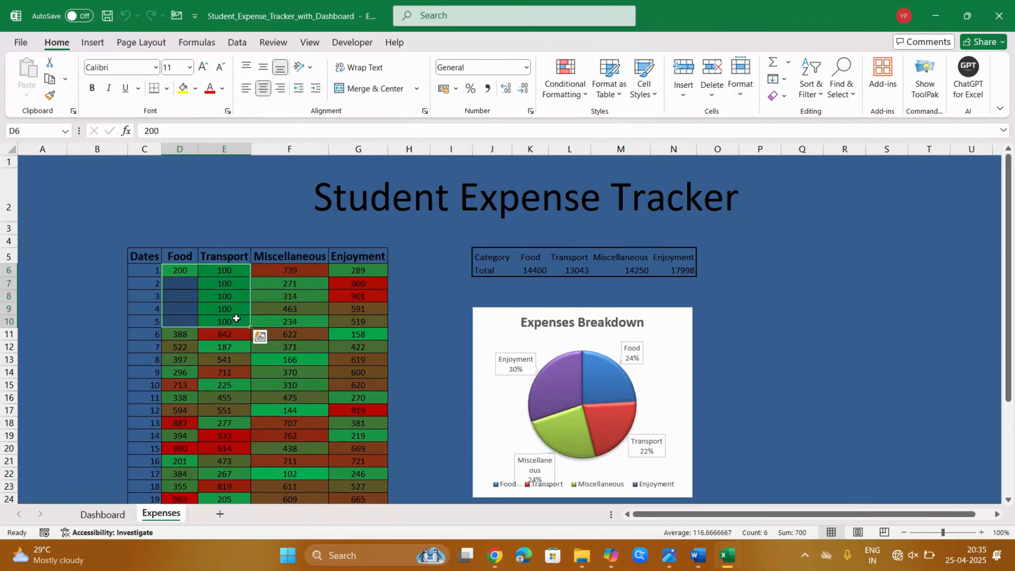
left_click(112, 297)
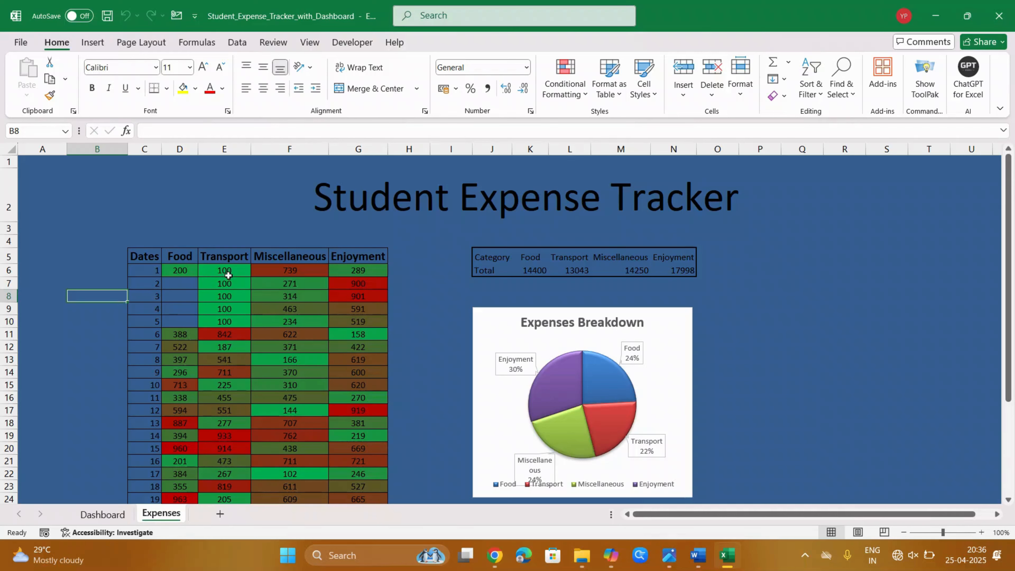
left_click(237, 274)
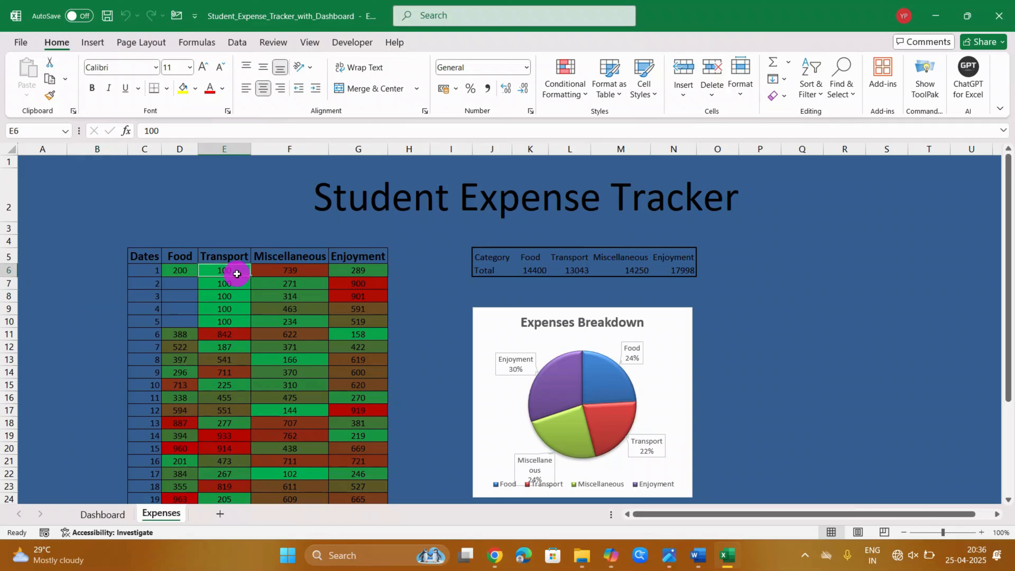
left_click(261, 273)
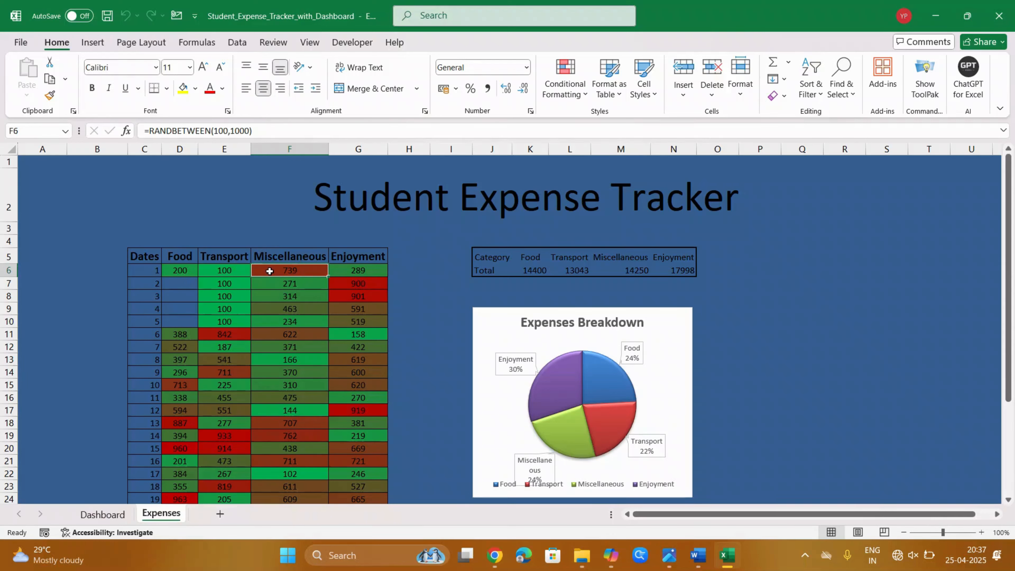
- Delete the existing grand total formula from cell H37 beside the Total row
left_click_drag(1009, 204, 1010, 308)
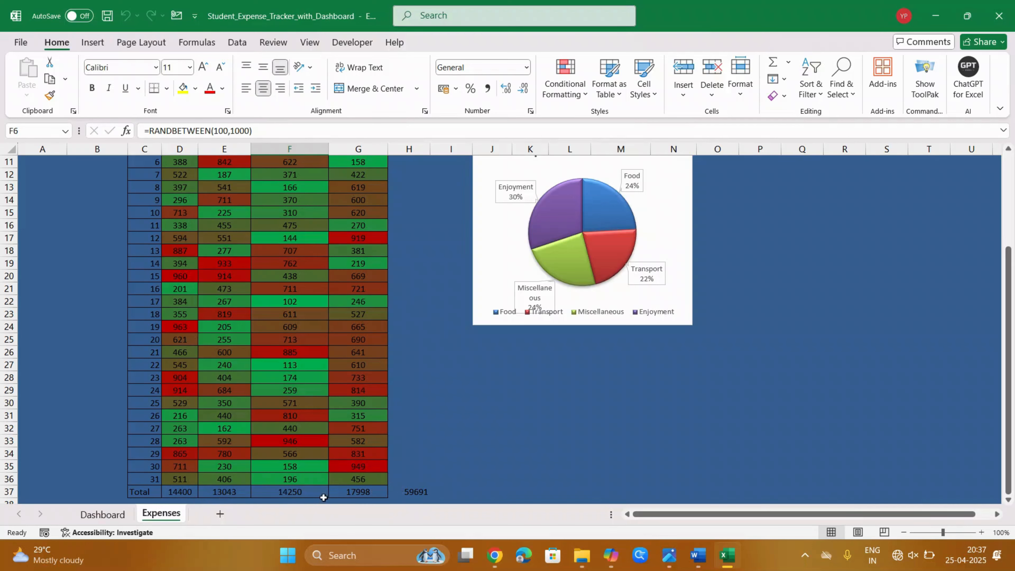
left_click(405, 492)
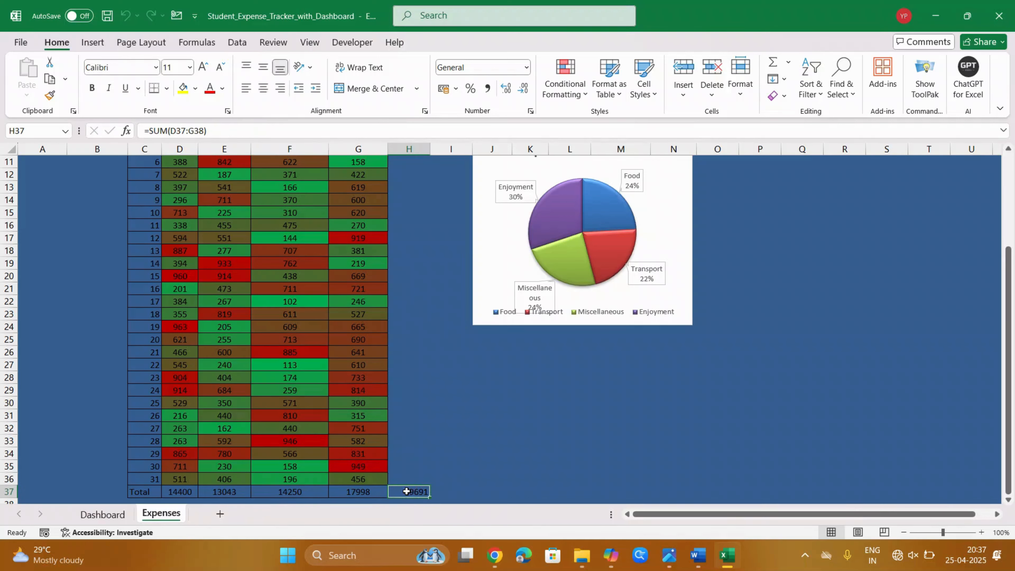
double_click(407, 491)
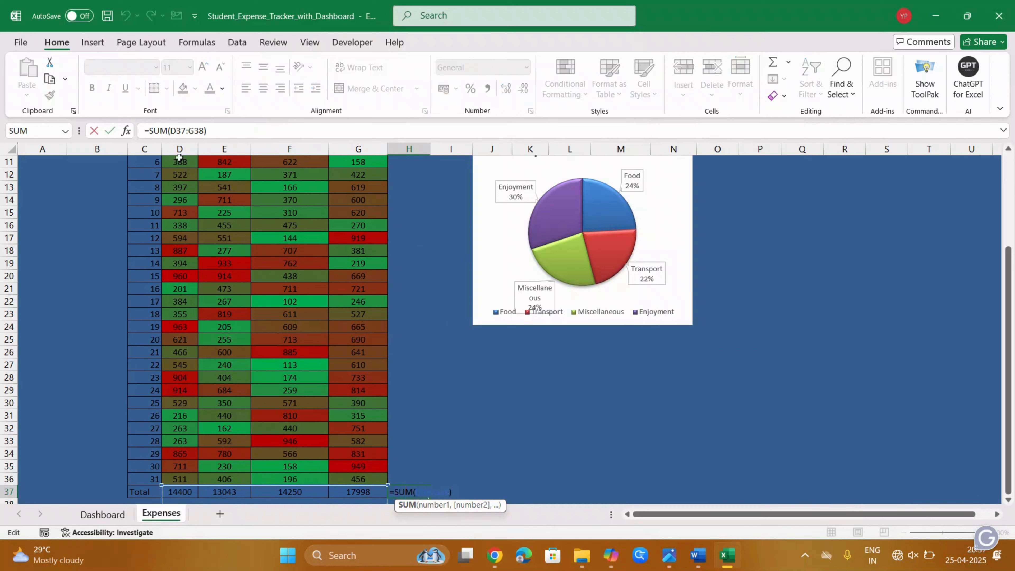
left_click(224, 132)
key("BackSpace")
key("BackSpace")
key("BackSpace")
key("BackSpace")
key("BackSpace")
key("BackSpace")
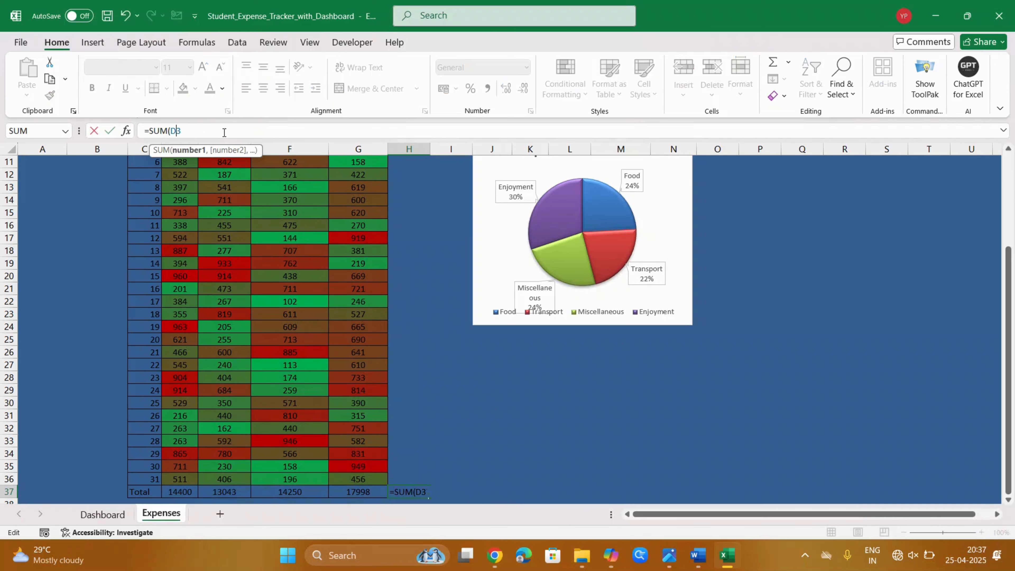
key("BackSpace")
key("BackSpace")
key("BackSpace")
key("BackSpace")
key("BackSpace")
key("BackSpace")
key("BackSpace")
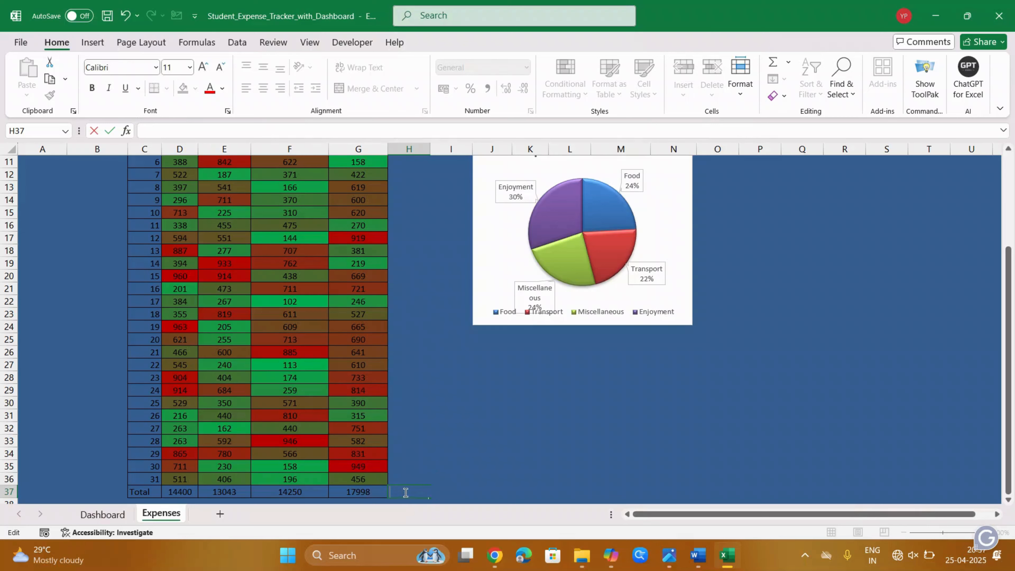
- Enter a SUM formula over D37:G38 in cell H37 to total all expense categories
type("-")
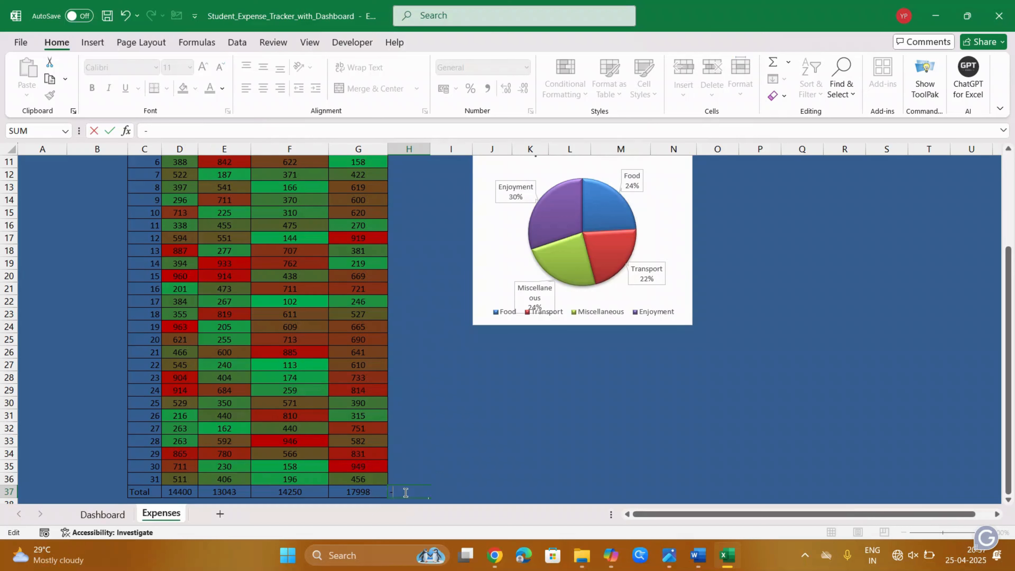
type("=s")
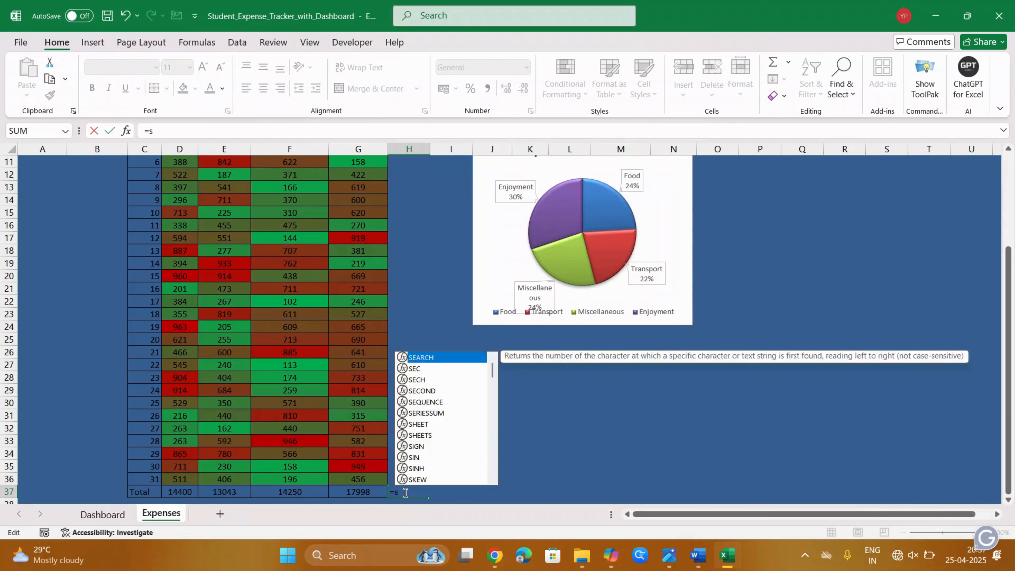
type("um")
double_click(423, 367)
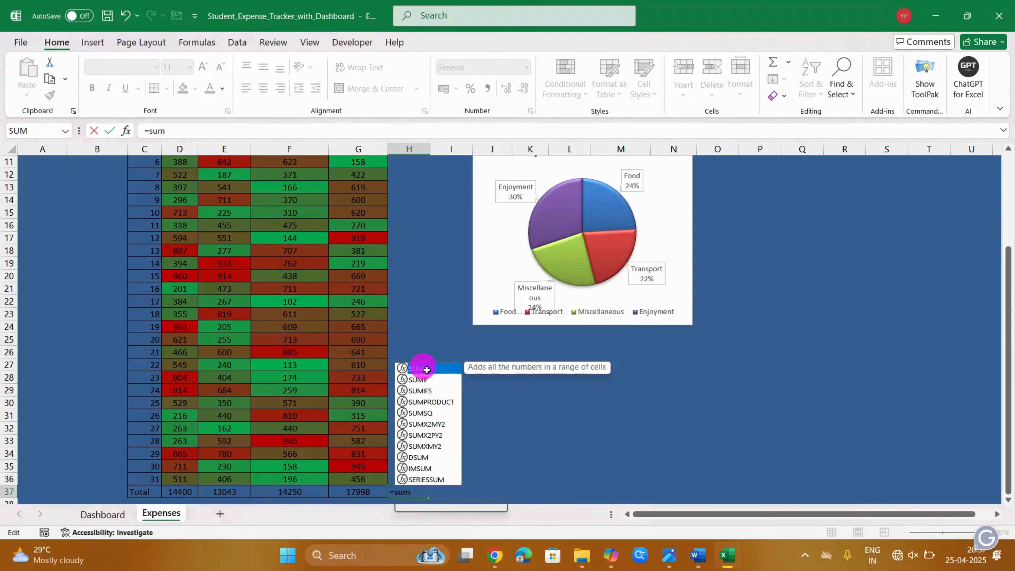
left_click(182, 500)
left_click_drag(181, 499, 362, 488)
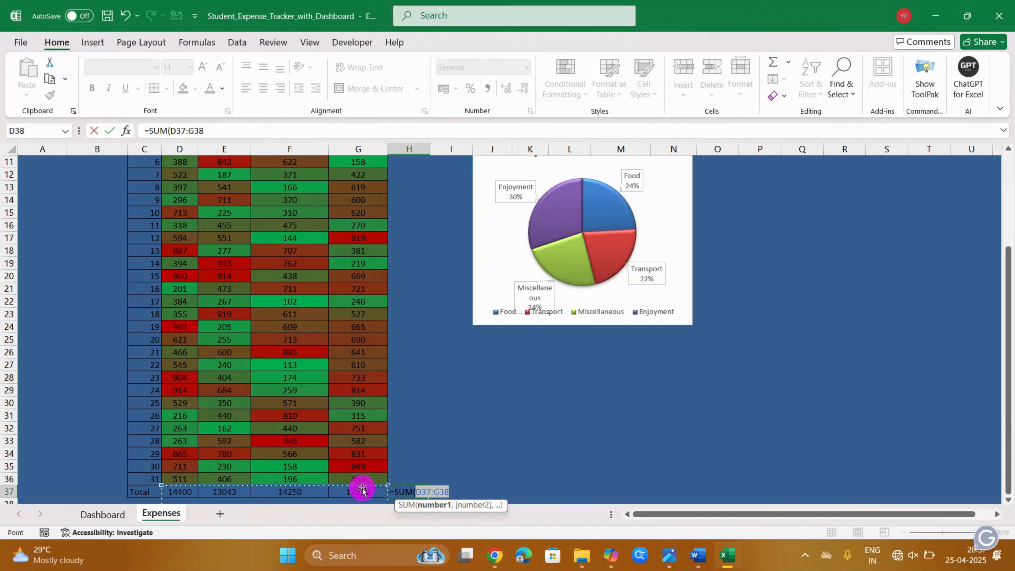
key("Return")
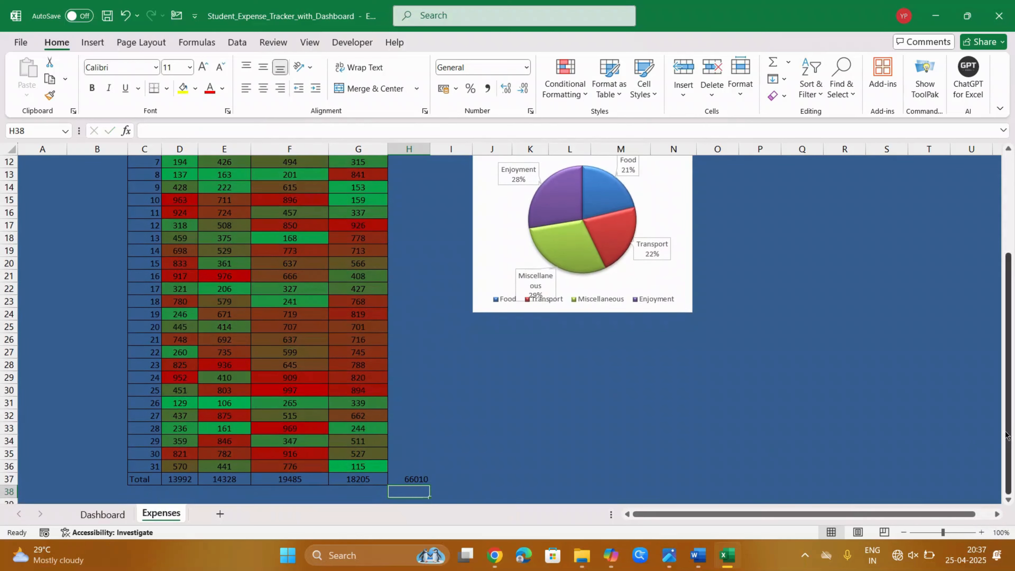
- Clear the contents of the Food and Transport entries for dates 1 to 5 (D6:E10)
left_click_drag(1008, 434, 1008, 434)
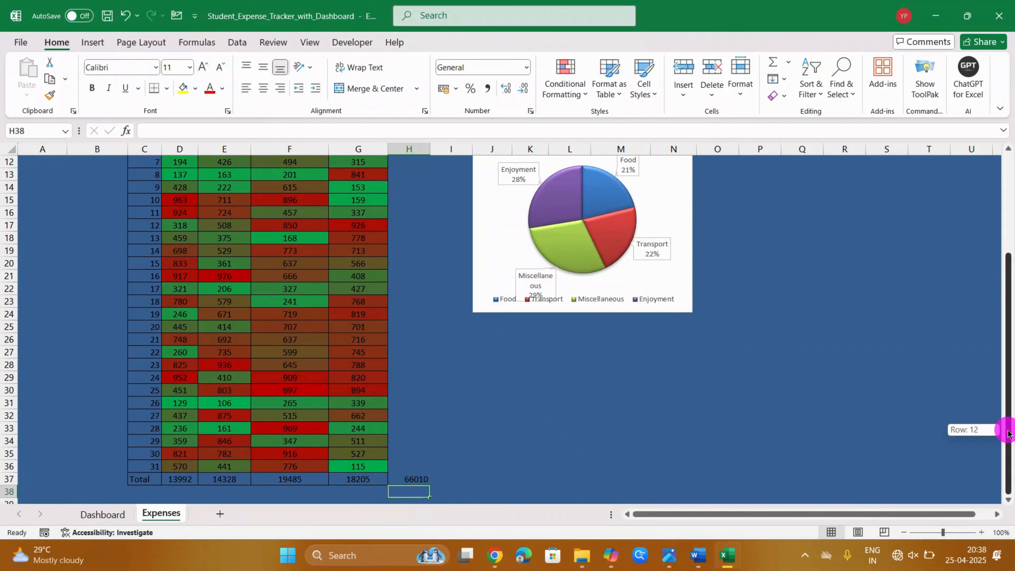
left_click_drag(1008, 433, 1010, 318)
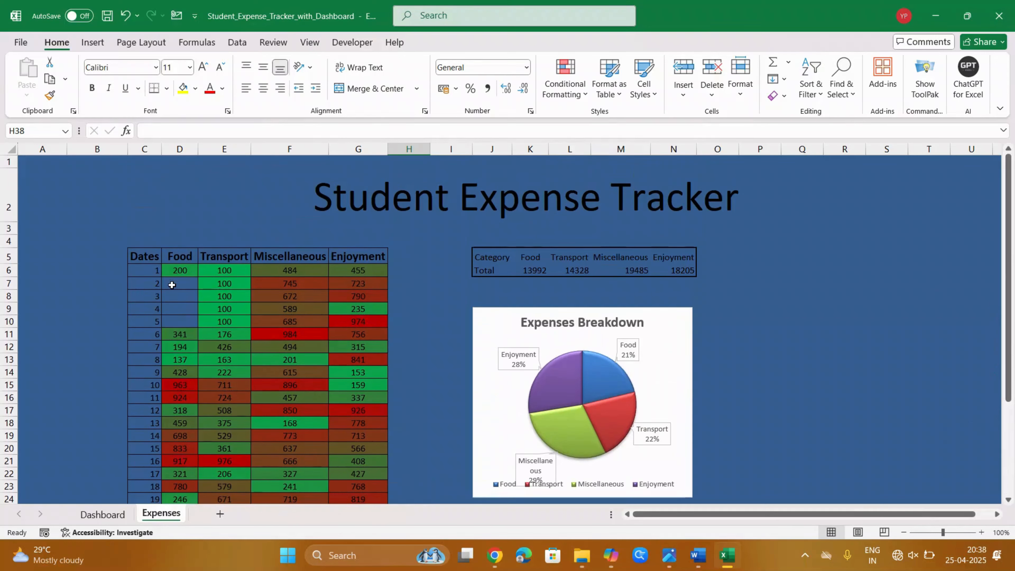
left_click_drag(173, 270, 224, 320)
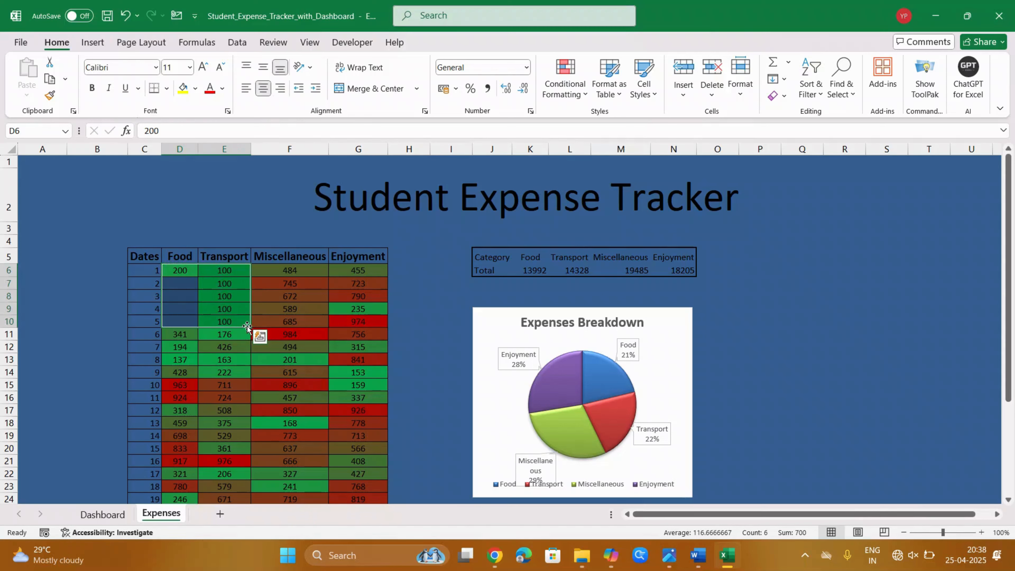
right_click(234, 311)
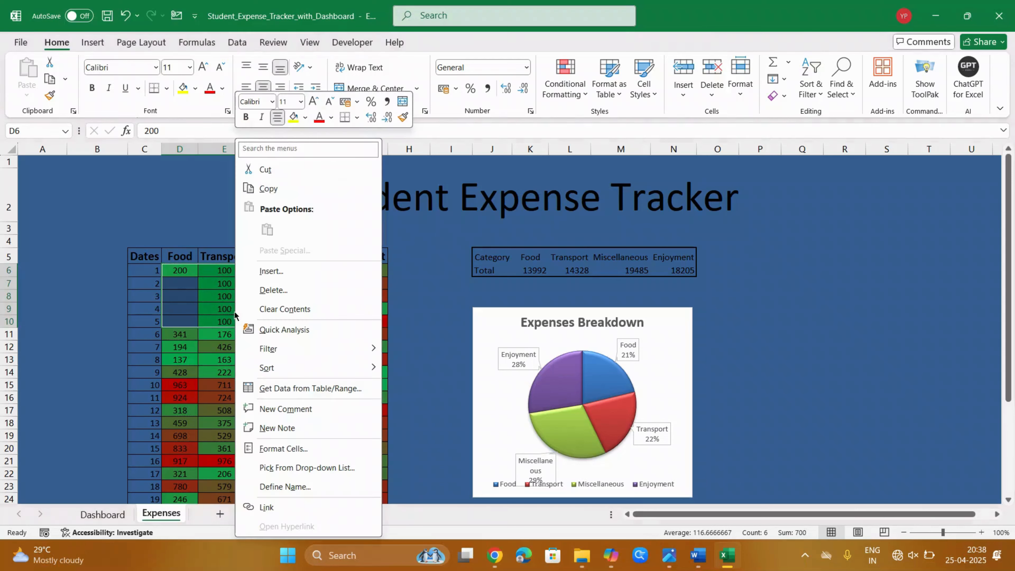
left_click(271, 317)
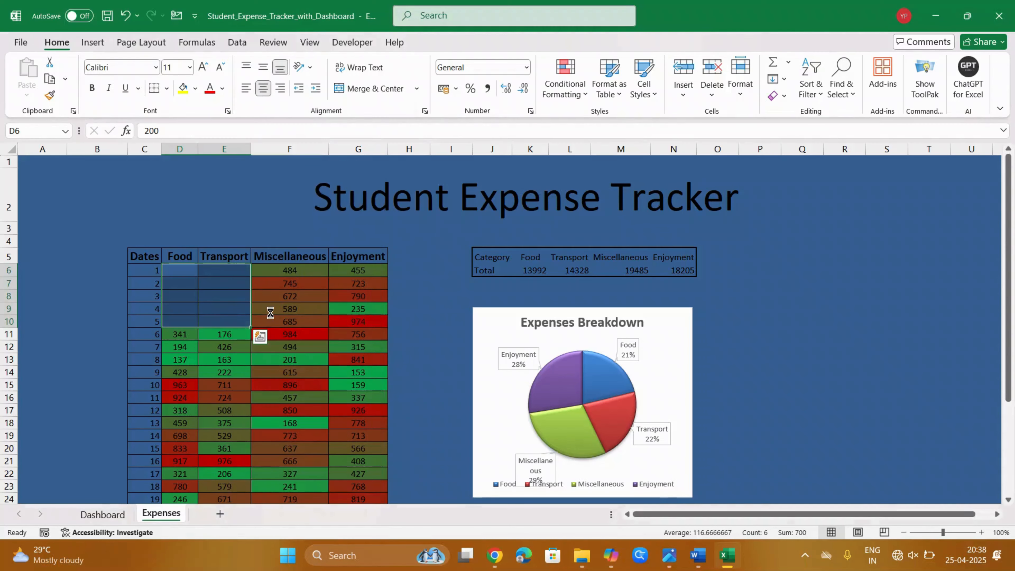
- Enter 100 as the Food expense for date 1 and 1000 as the Transport expense for date 2
left_click(175, 273)
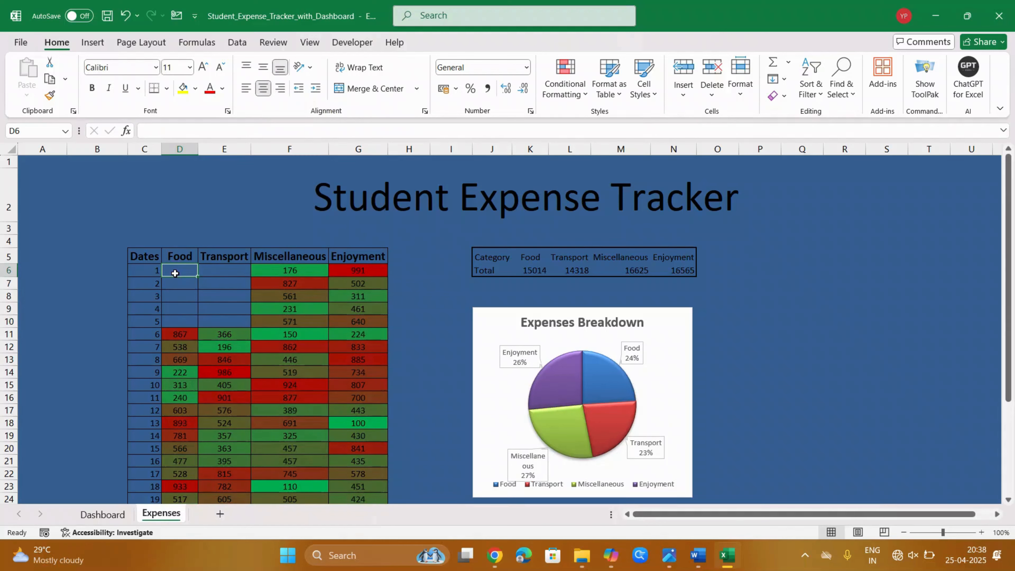
type("100")
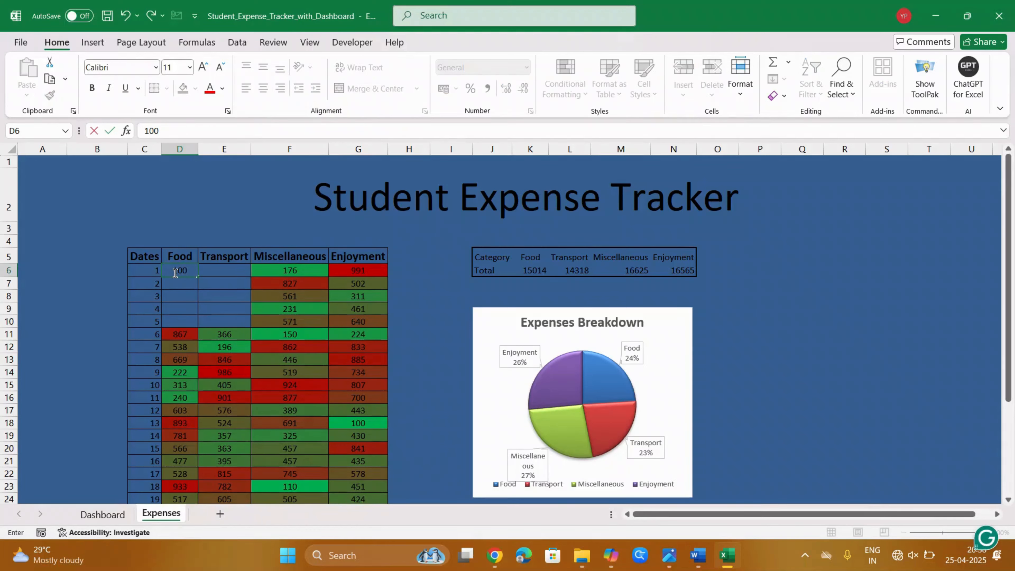
key("Return")
left_click(217, 281)
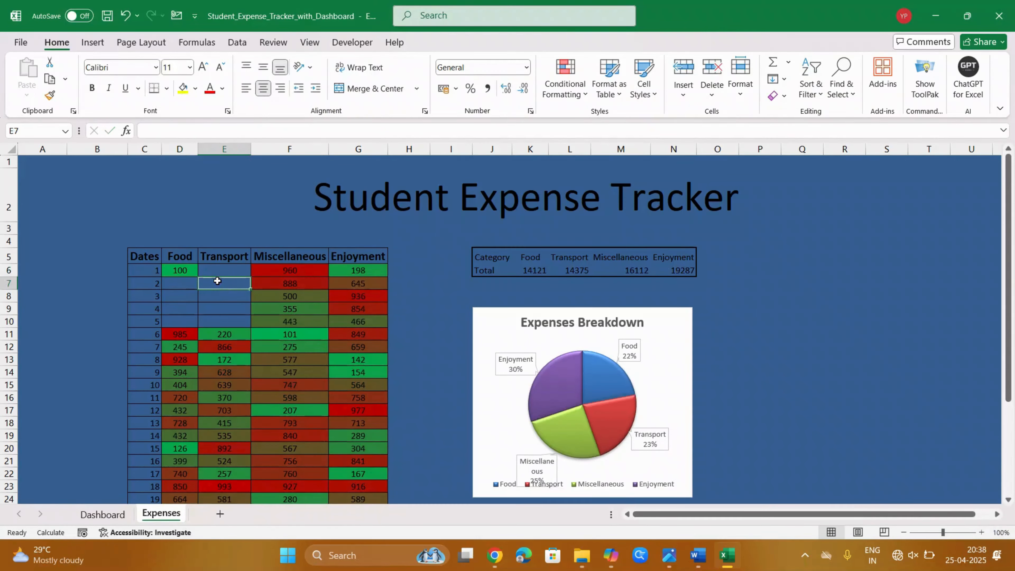
type("1000")
key("Return")
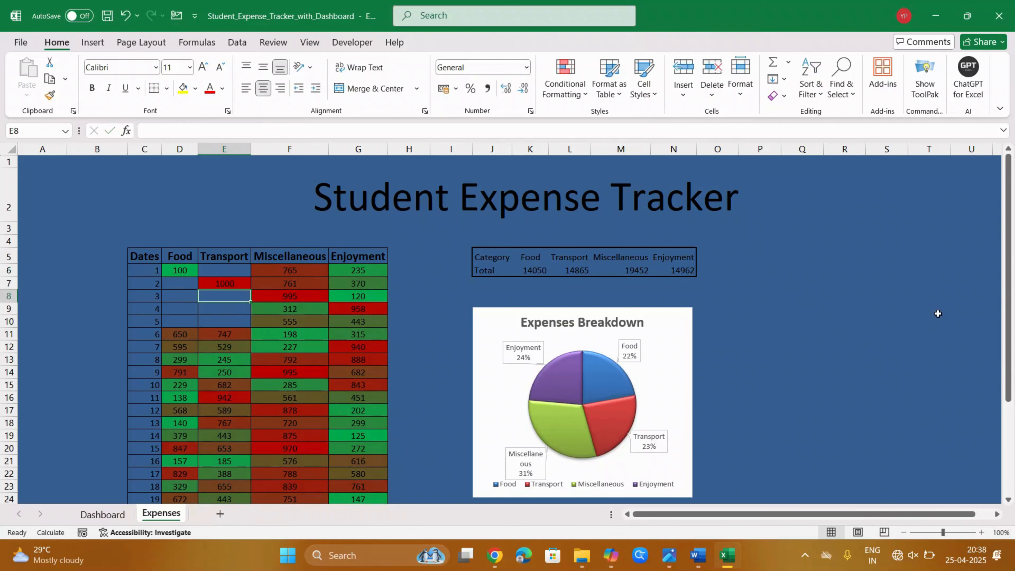
- Select the category totals summary in J5:N6 above the Expenses Breakdown chart to review it
left_click_drag(1010, 201, 1004, 186)
left_click(478, 254)
left_click_drag(478, 255, 673, 268)
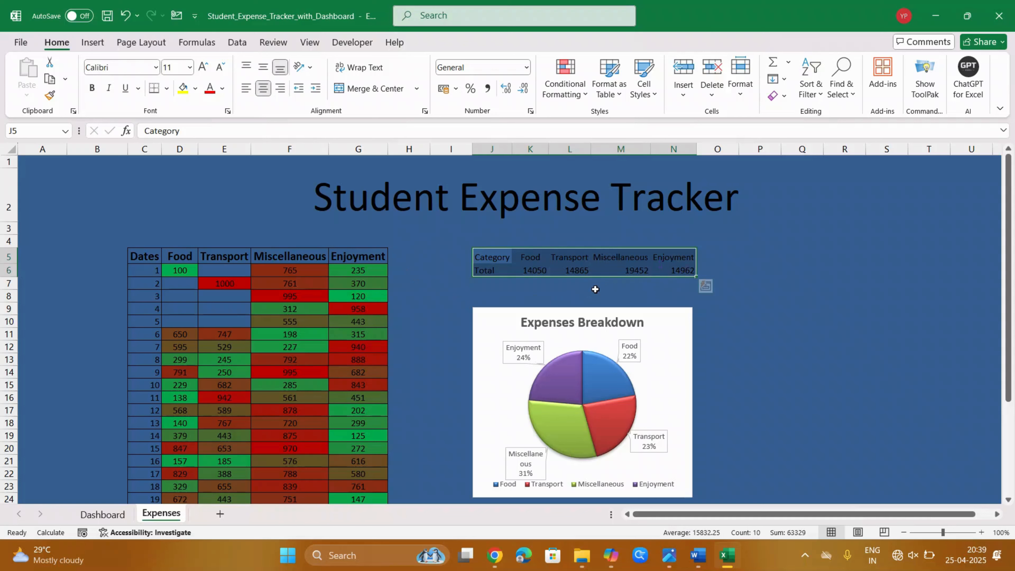
- Switch to the Dashboard sheet and examine the daily category charts and the Expenses column chart
left_click(96, 514)
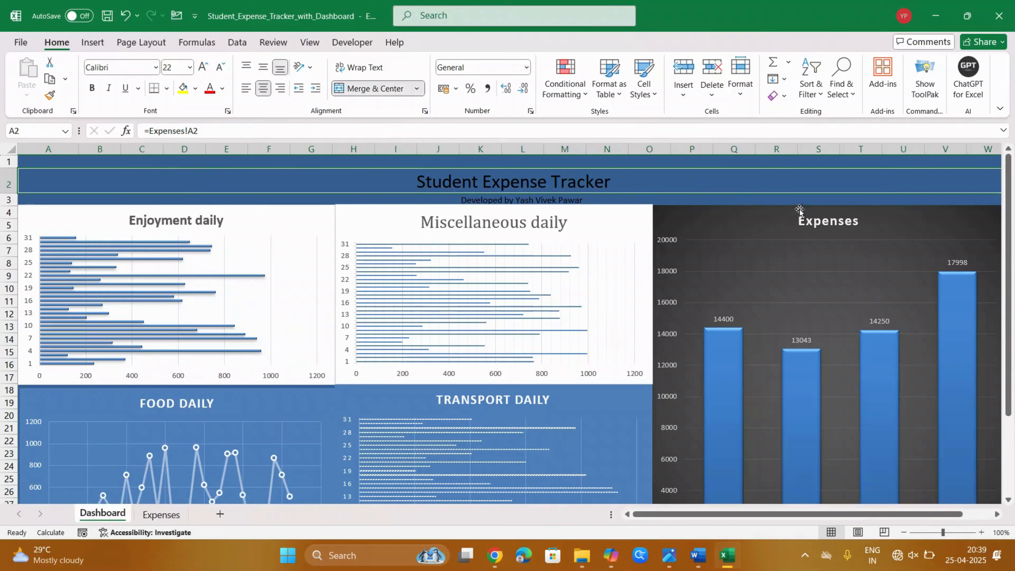
left_click_drag(1009, 234, 1006, 261)
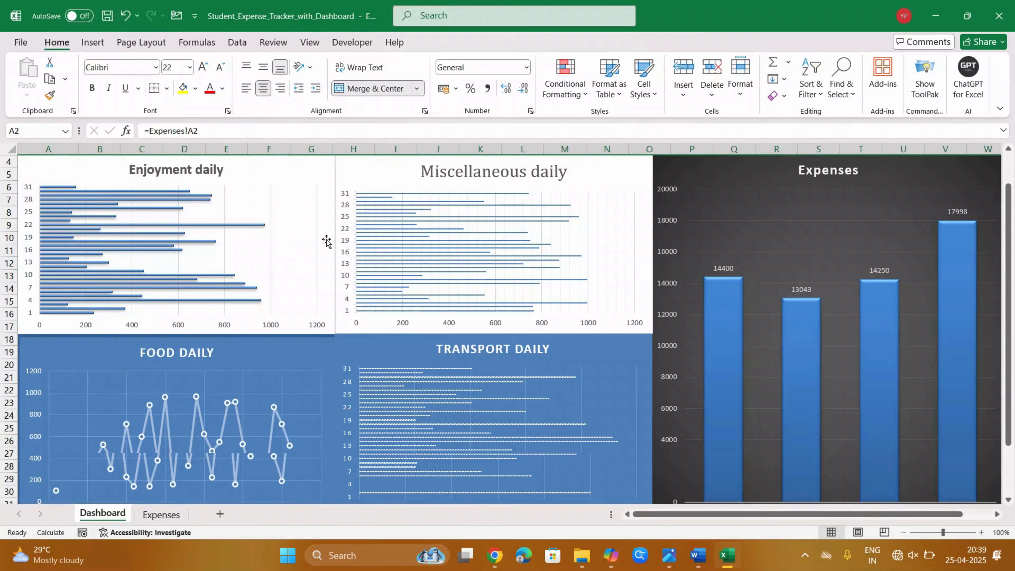
mouse_move(368, 247)
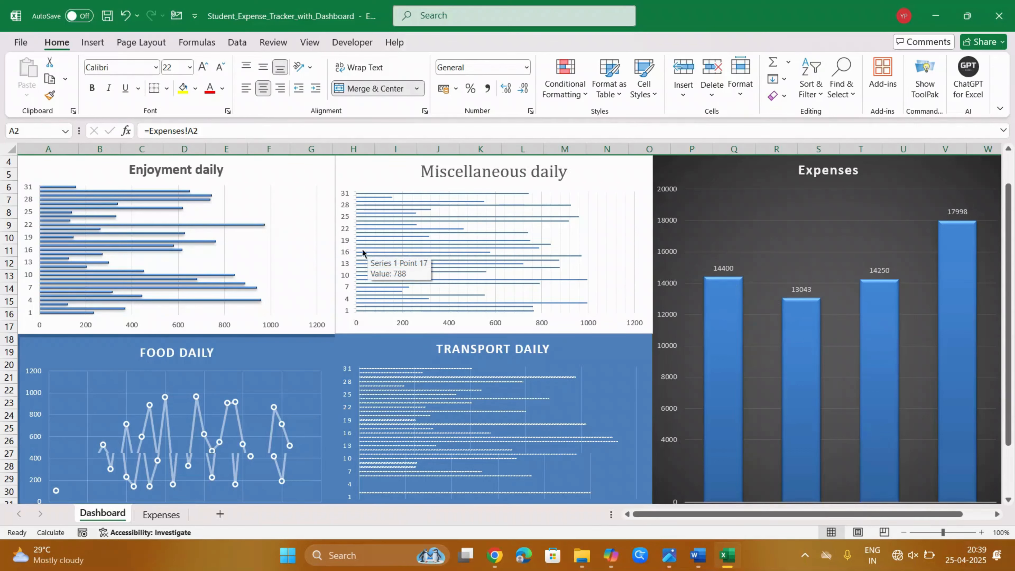
mouse_move(115, 457)
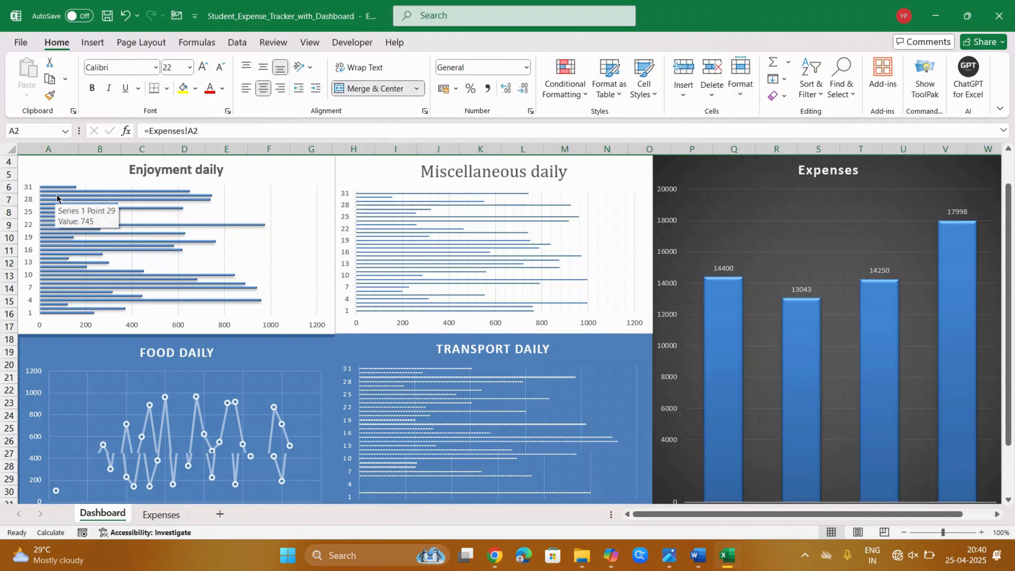
left_click(258, 226)
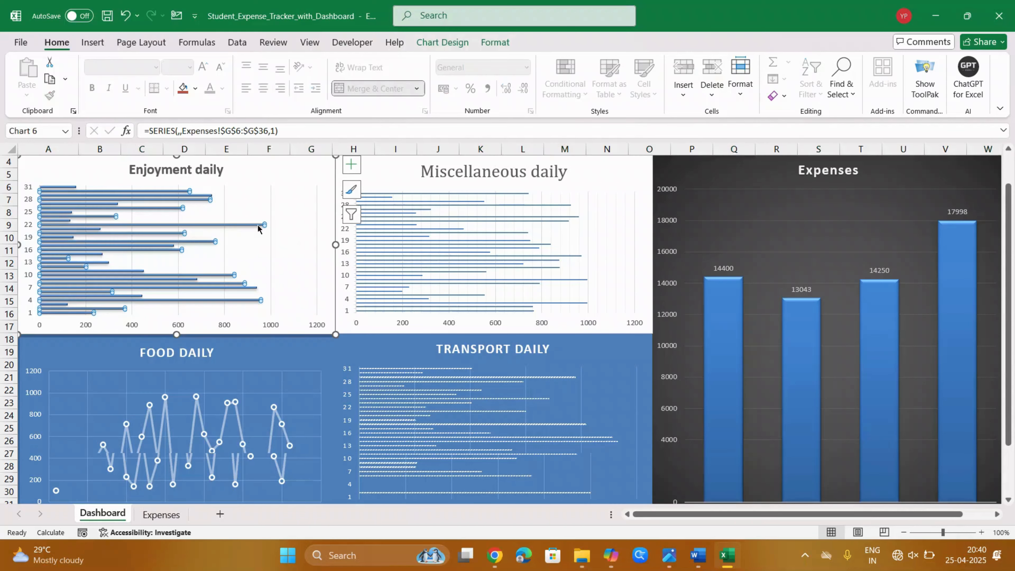
left_click(306, 247)
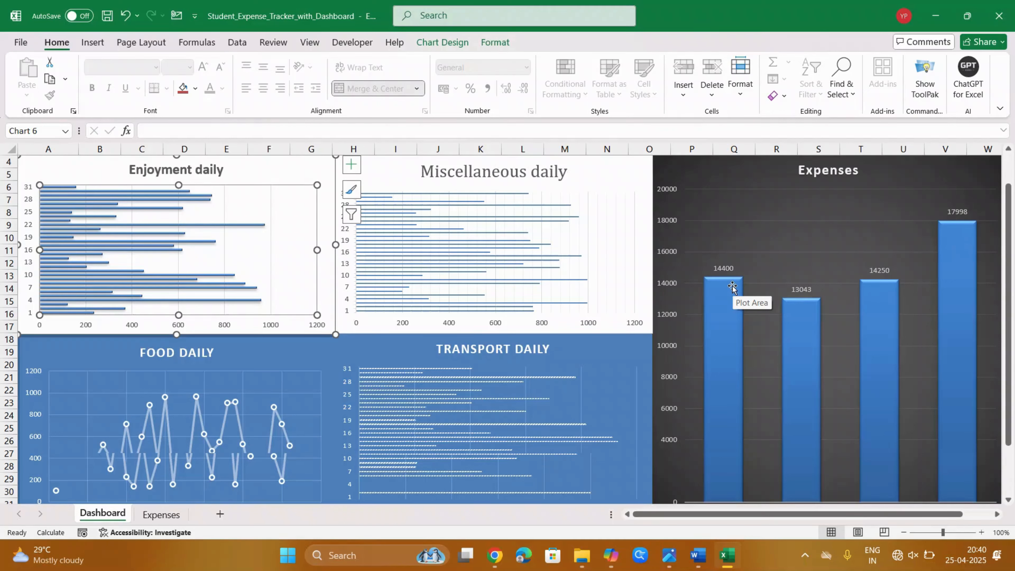
left_click(1002, 247)
left_click(1001, 248)
left_click_drag(1002, 250, 1011, 272)
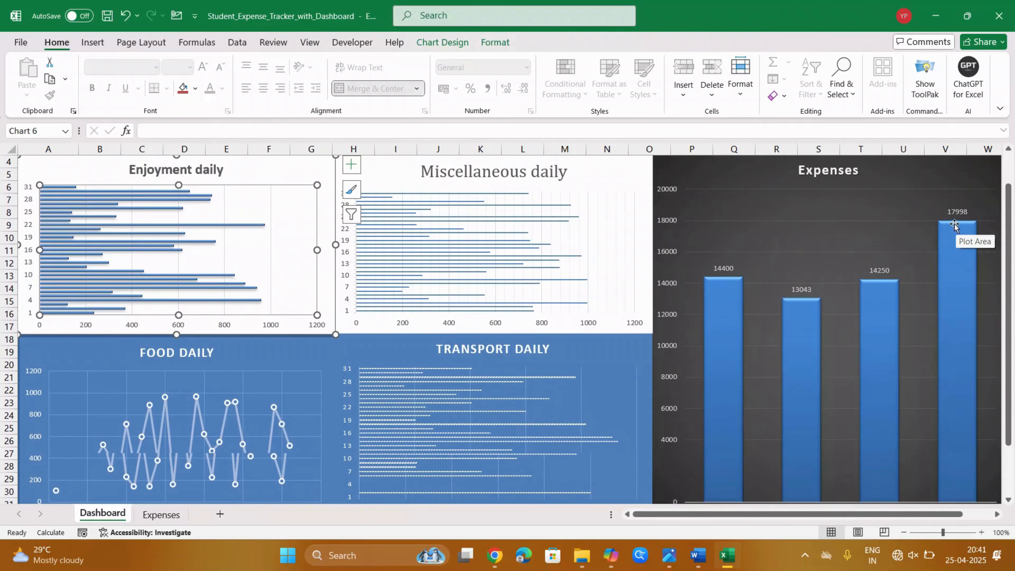
left_click_drag(1010, 256, 1012, 216)
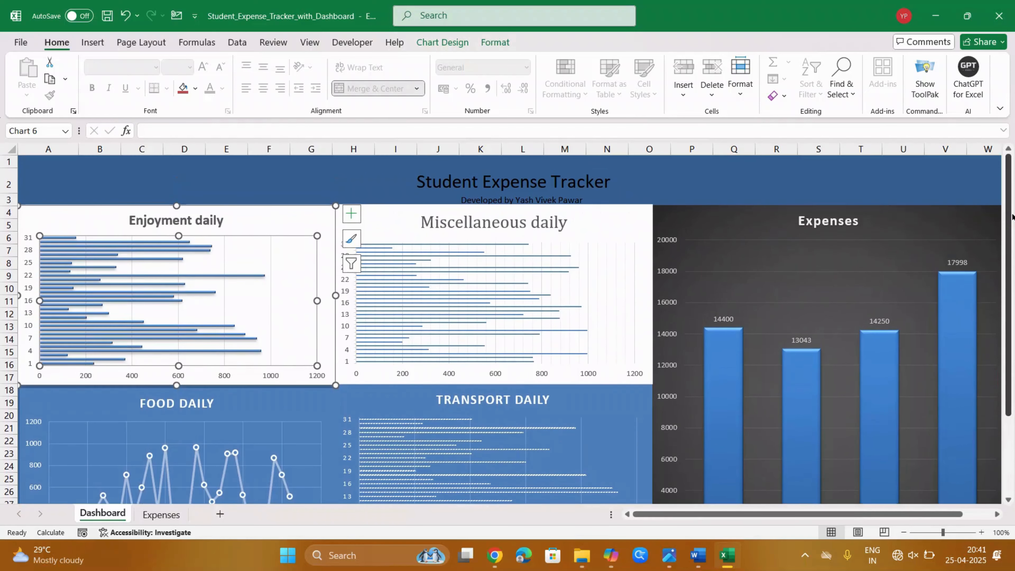